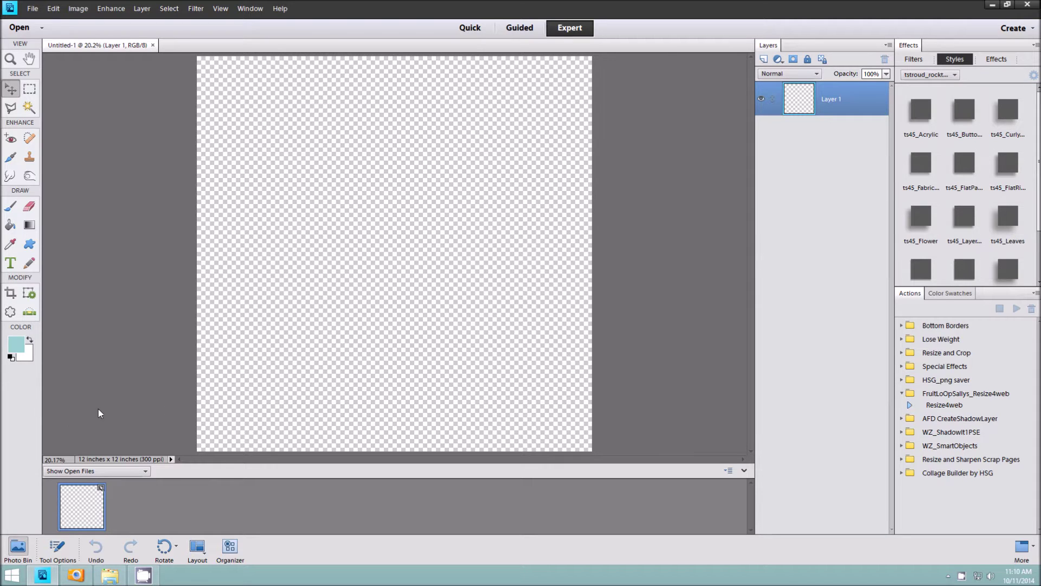
- Scroll ACDSee up to the kit papers, then bring the same kit folder forward in File Explorer
{"action": "mouse_move", "coordinate": [81, 576]}
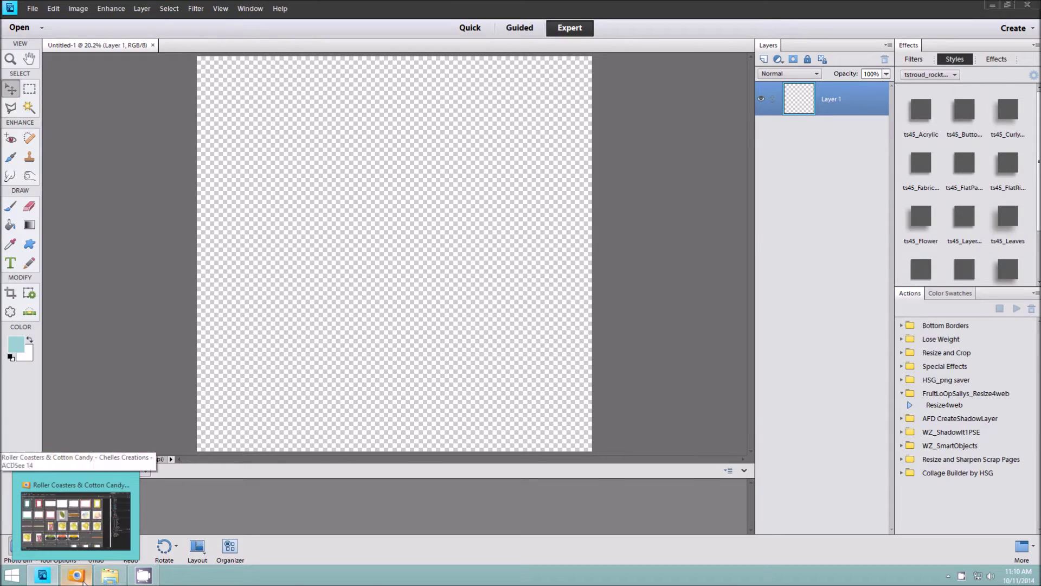
{"action": "left_click", "coordinate": [77, 576]}
{"action": "scroll", "coordinate": [542, 261], "scroll_direction": "up", "scroll_amount": 10}
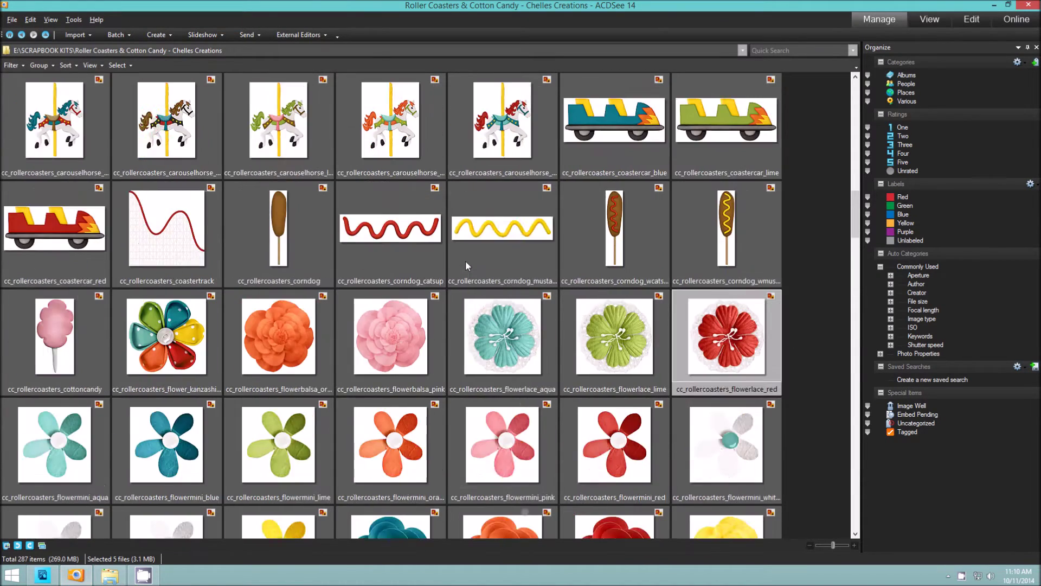
{"action": "scroll", "coordinate": [467, 262], "scroll_direction": "up", "scroll_amount": 2}
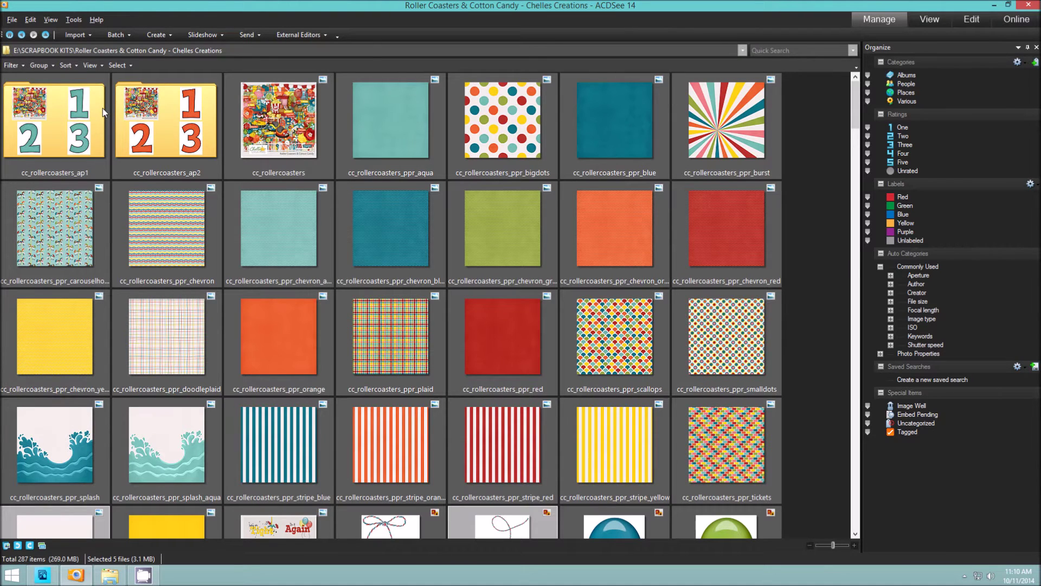
{"action": "mouse_move", "coordinate": [91, 217]}
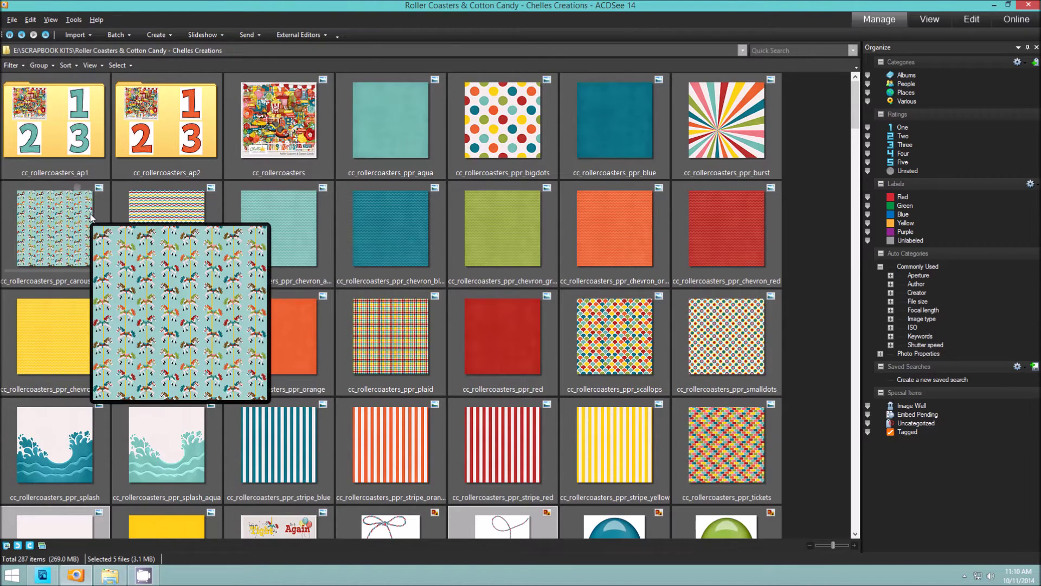
{"action": "left_click", "coordinate": [121, 579]}
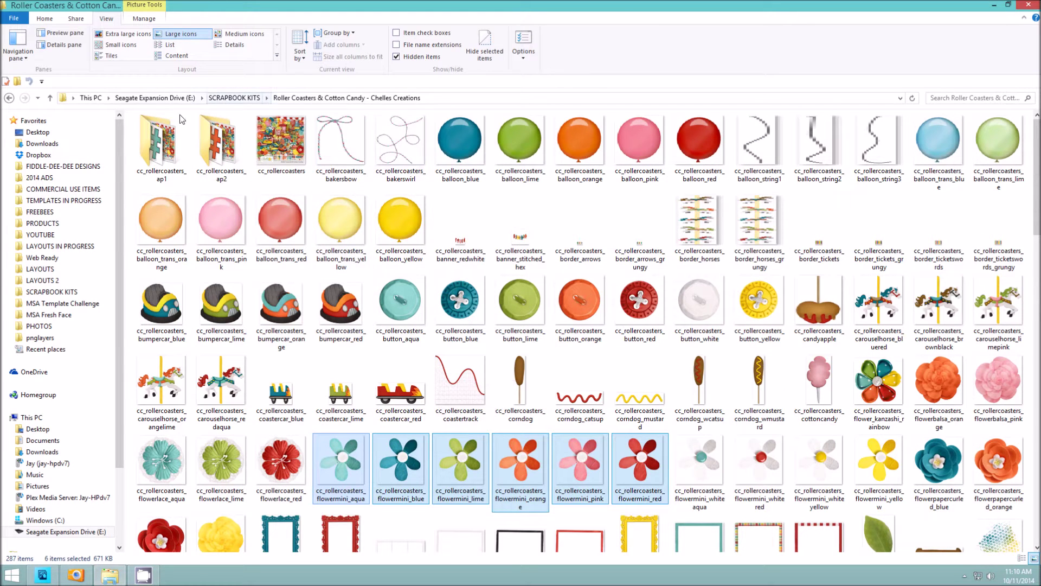
{"action": "scroll", "coordinate": [381, 442], "scroll_direction": "down", "scroll_amount": 15}
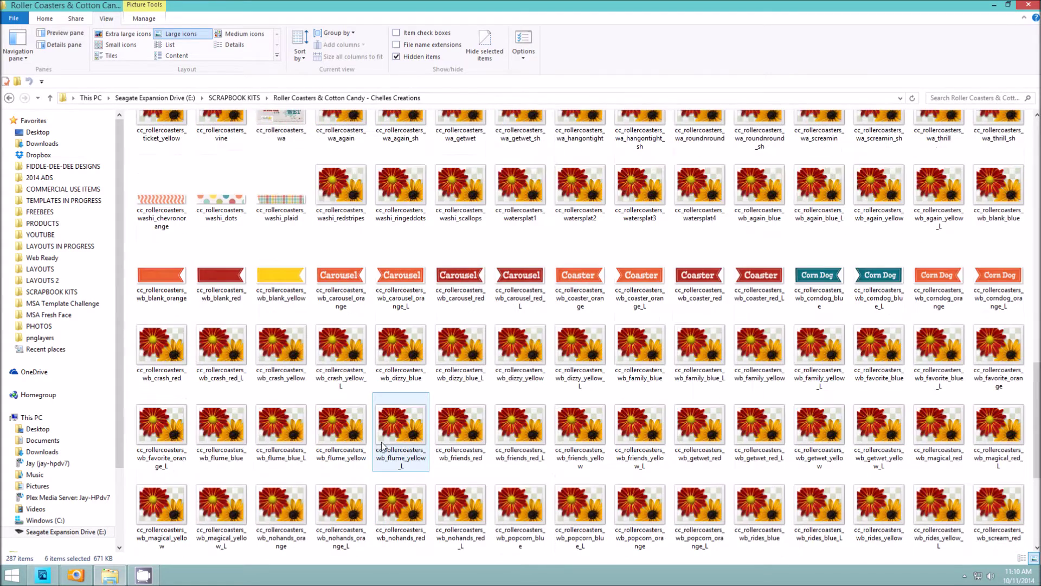
{"action": "scroll", "coordinate": [382, 441], "scroll_direction": "up", "scroll_amount": 15}
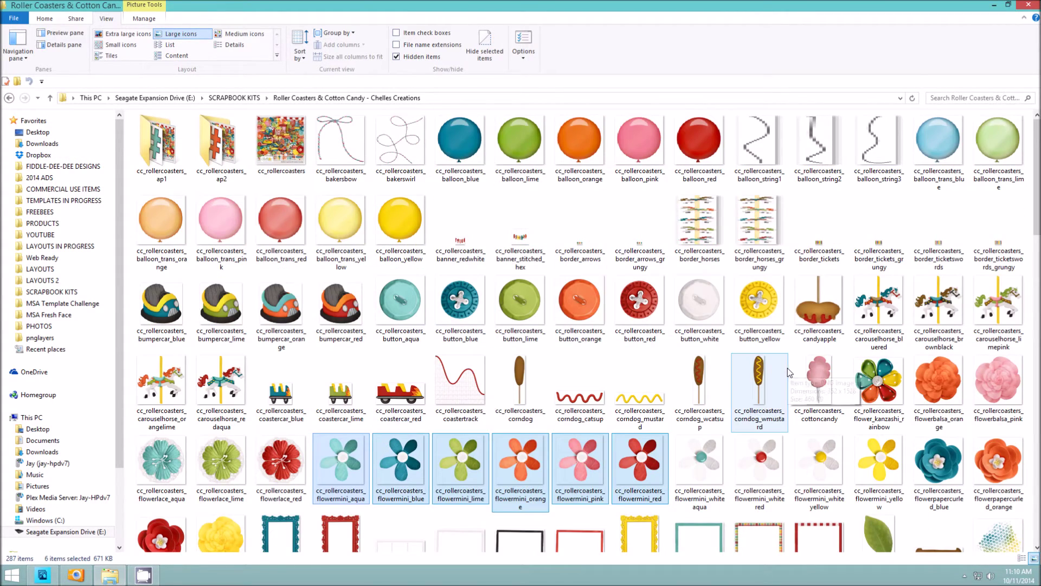
{"action": "left_click", "coordinate": [82, 576]}
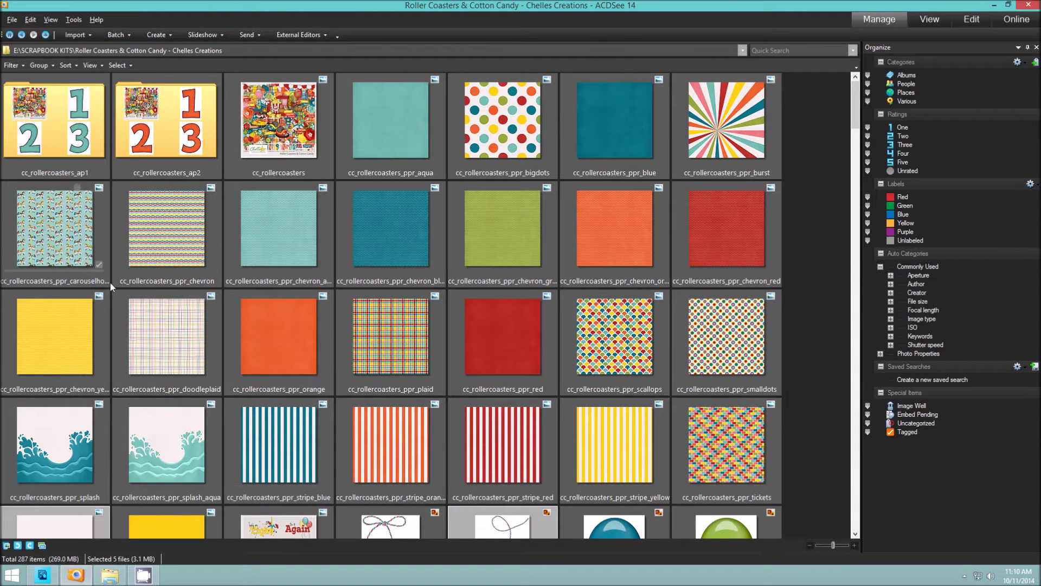
- In ACDSee, select ppr_white and add the bakerswirl twine swirl to the selection
{"action": "scroll", "coordinate": [110, 282], "scroll_direction": "down", "scroll_amount": 4}
{"action": "mouse_move", "coordinate": [110, 282]}
{"action": "scroll", "coordinate": [110, 282], "scroll_direction": "up", "scroll_amount": 1}
{"action": "left_click", "coordinate": [63, 206]}
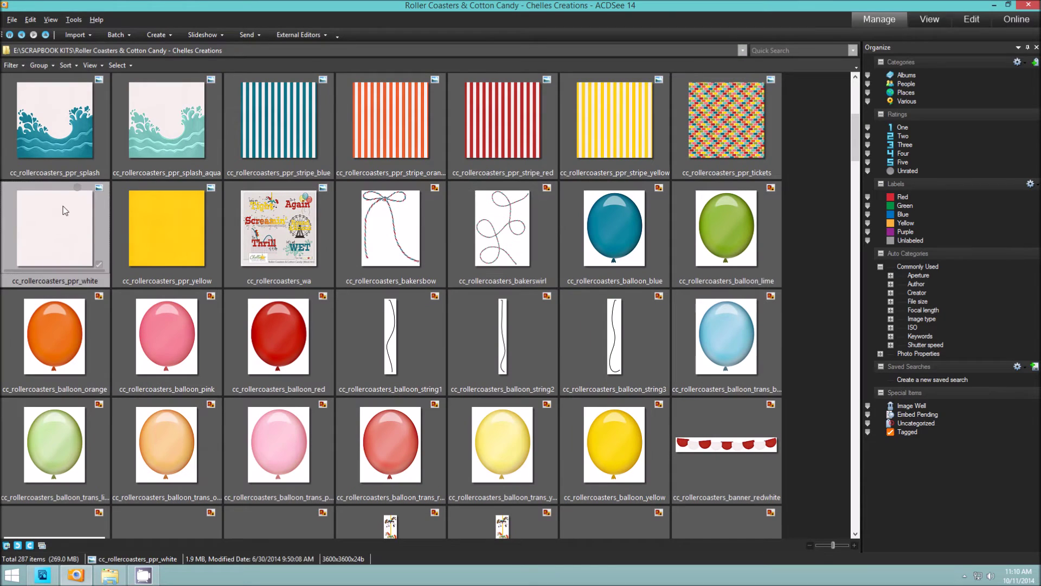
{"action": "mouse_move", "coordinate": [63, 207]}
{"action": "mouse_move", "coordinate": [71, 231]}
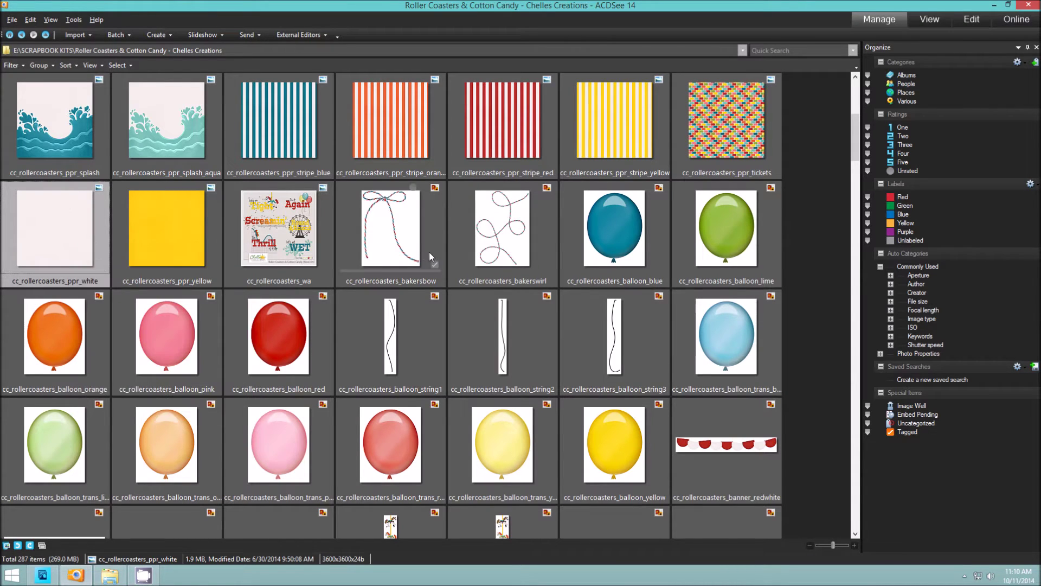
{"action": "mouse_move", "coordinate": [501, 245]}
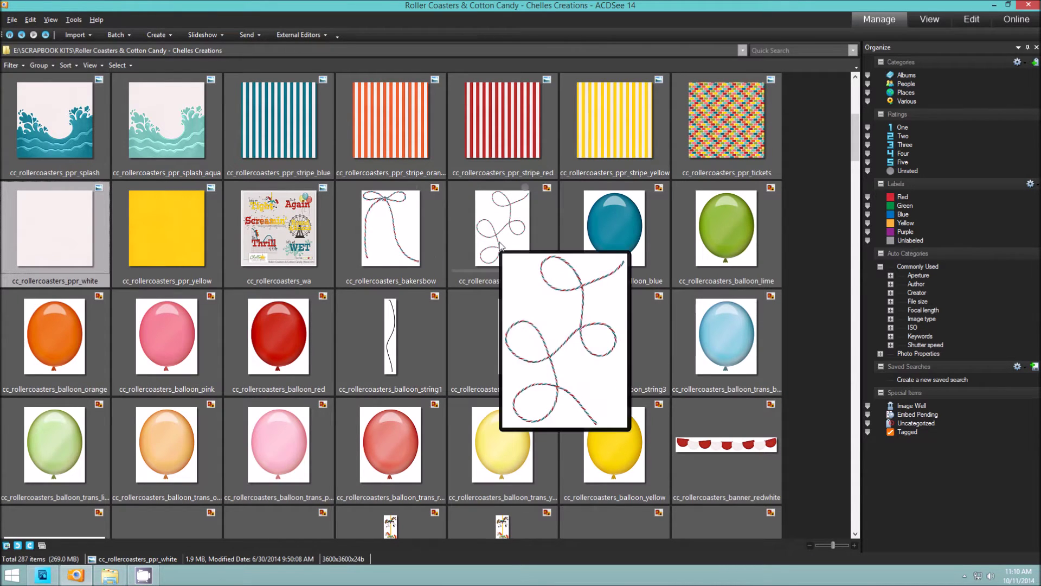
{"action": "left_click", "coordinate": [520, 235], "text": "ctrl"}
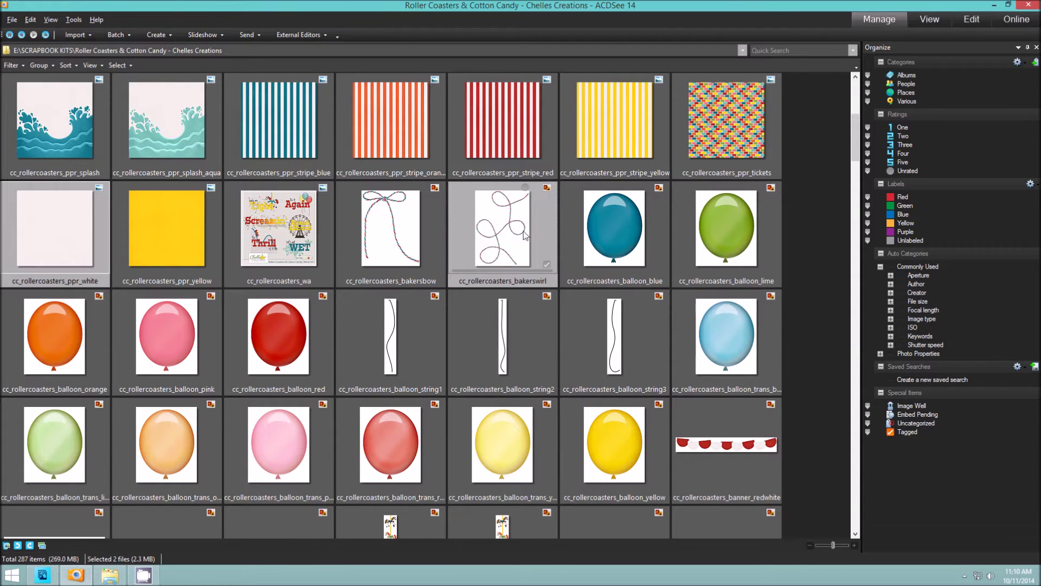
- Add balloon_yellow, flowerlace_lime and paintbubbles_blueyellow to the selection
{"action": "scroll", "coordinate": [565, 339], "scroll_direction": "down", "scroll_amount": 1}
{"action": "mouse_move", "coordinate": [565, 339]}
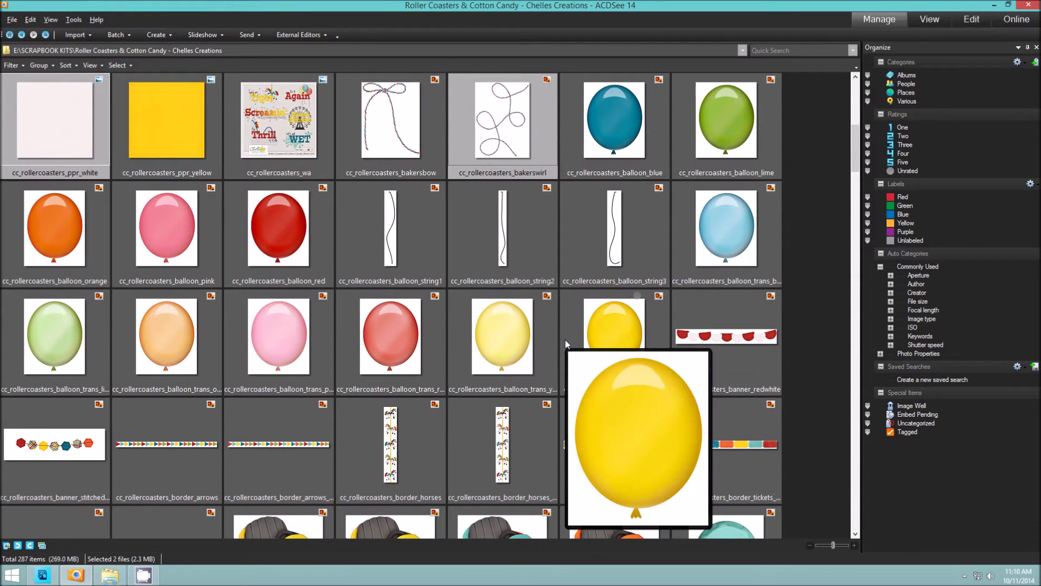
{"action": "left_click", "coordinate": [615, 330], "text": "ctrl"}
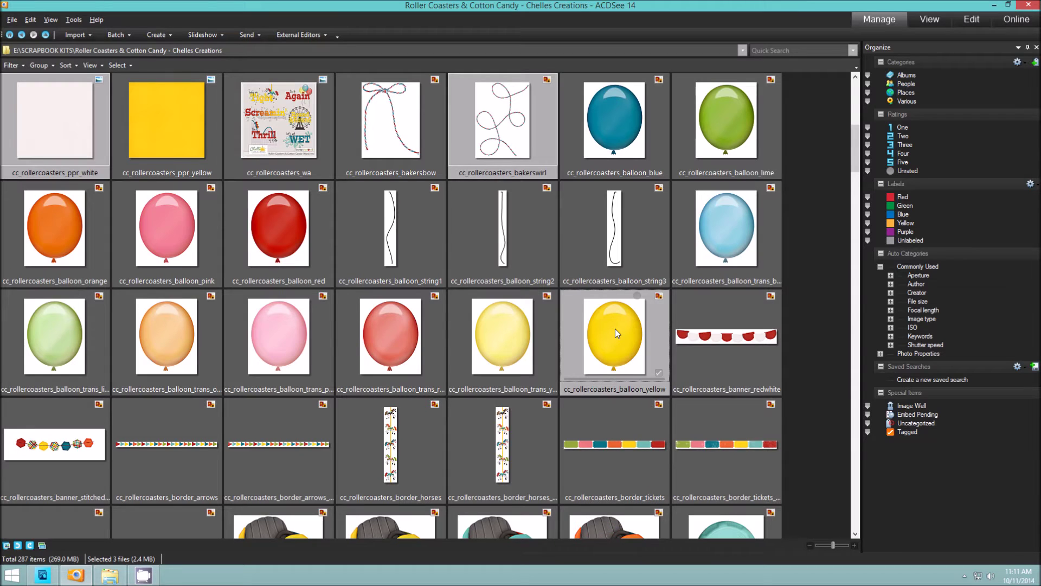
{"action": "scroll", "coordinate": [614, 328], "scroll_direction": "down", "scroll_amount": 1}
{"action": "mouse_move", "coordinate": [615, 328]}
{"action": "scroll", "coordinate": [615, 328], "scroll_direction": "down", "scroll_amount": 4}
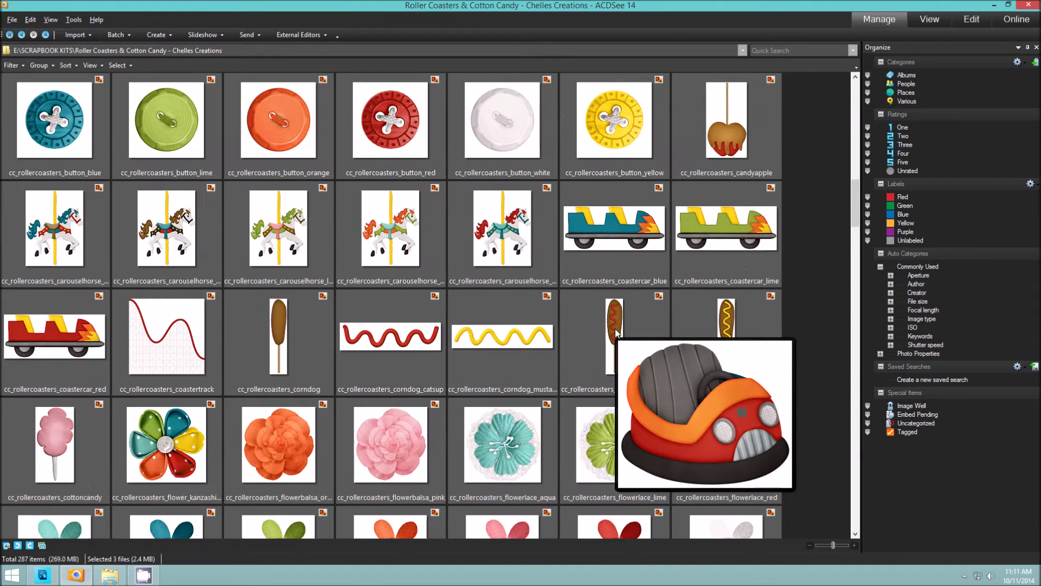
{"action": "scroll", "coordinate": [649, 347], "scroll_direction": "down", "scroll_amount": 1}
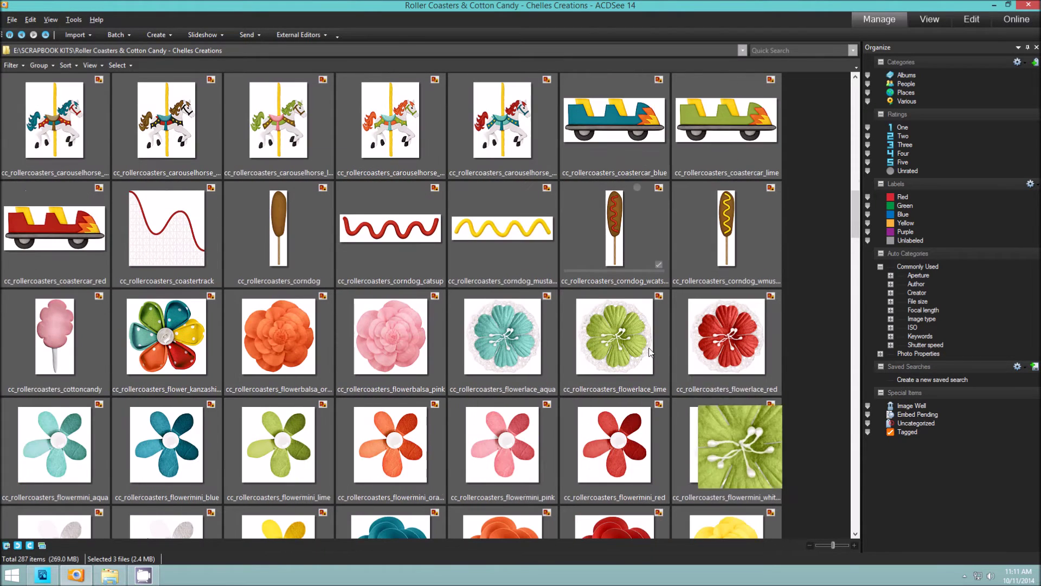
{"action": "left_click", "coordinate": [620, 345], "text": "ctrl"}
{"action": "scroll", "coordinate": [617, 345], "scroll_direction": "down", "scroll_amount": 3}
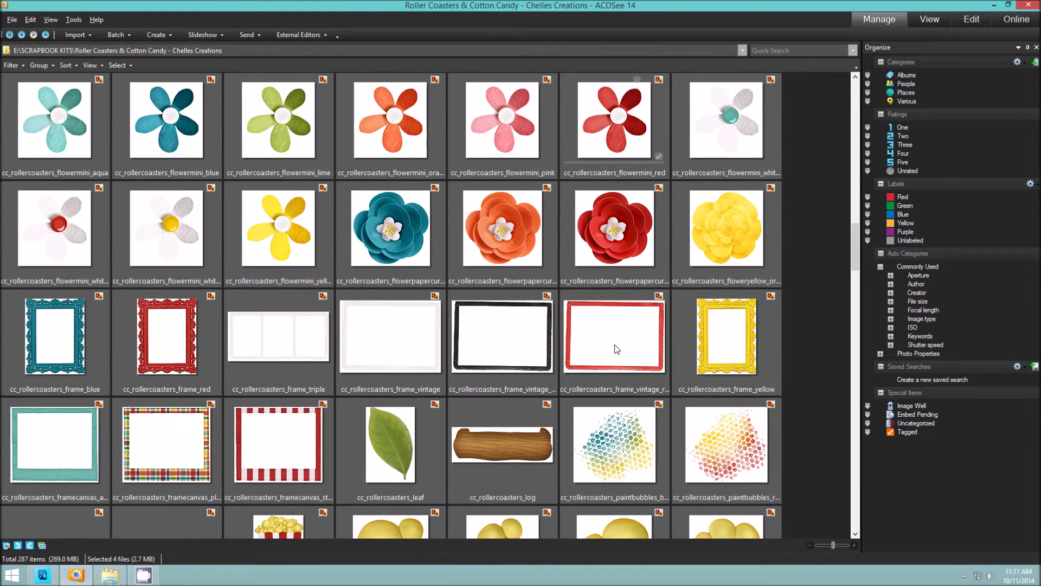
{"action": "mouse_move", "coordinate": [616, 347]}
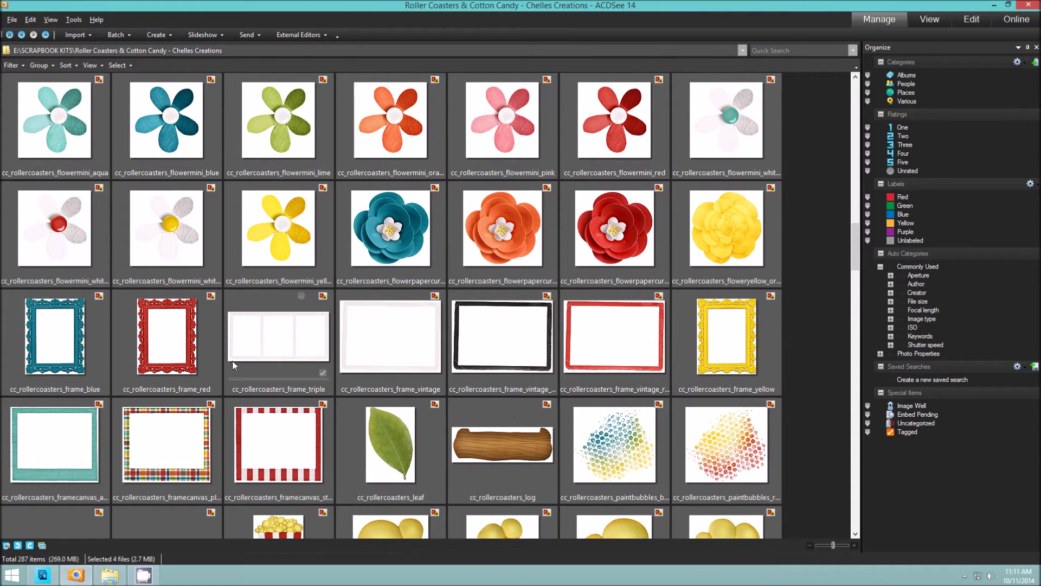
{"action": "left_click", "coordinate": [629, 447], "text": "ctrl"}
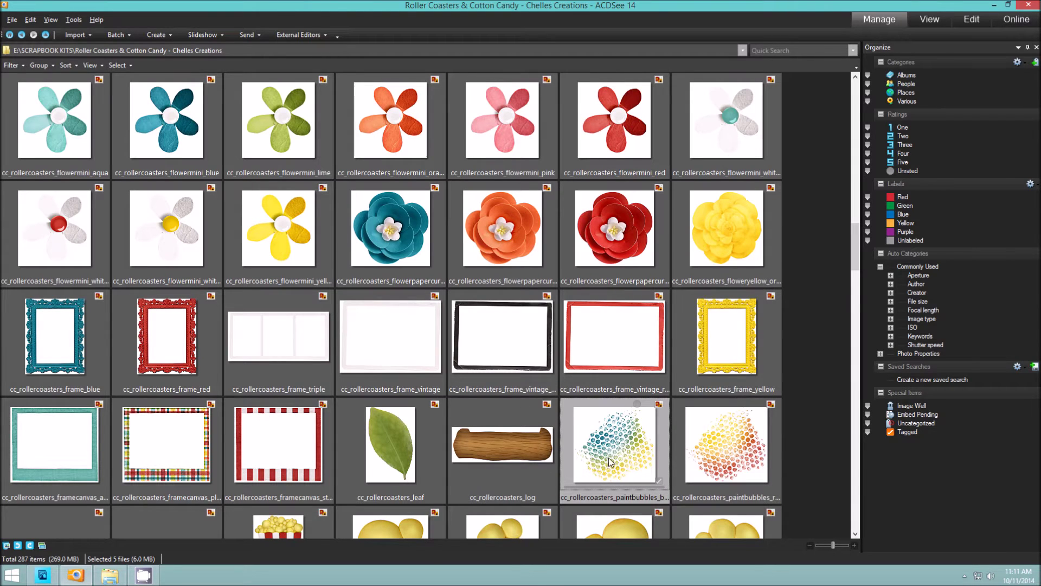
- Drag the five selected kit files over the Elements taskbar icon and drop them in to open
{"action": "mouse_move", "coordinate": [617, 457]}
{"action": "mouse_move", "coordinate": [591, 453]}
{"action": "left_mouse_down"}
{"action": "mouse_move", "coordinate": [270, 477]}
{"action": "mouse_move", "coordinate": [61, 545]}
{"action": "mouse_move", "coordinate": [47, 578]}
{"action": "left_mouse_up"}
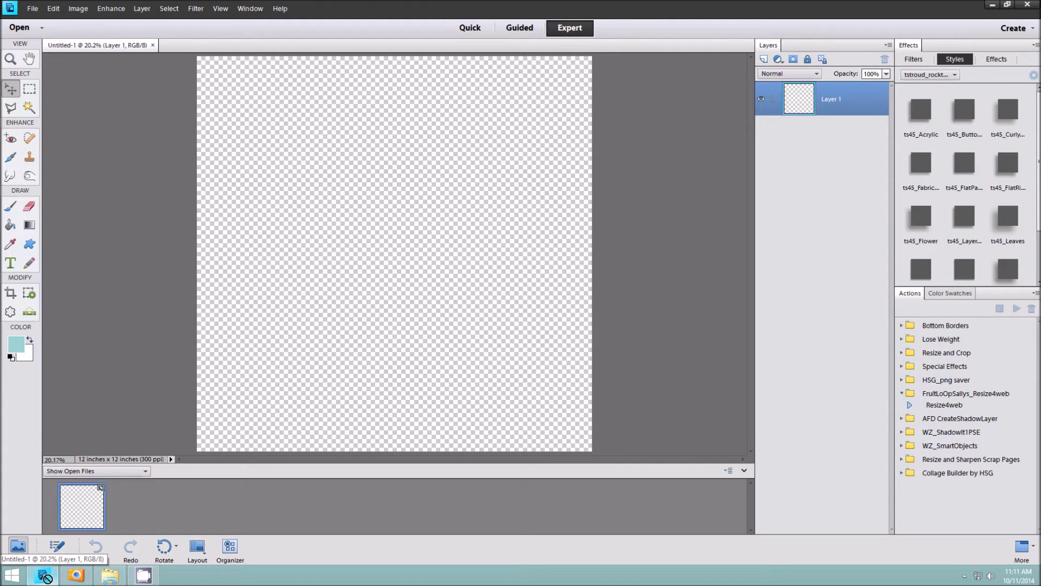
{"action": "left_click_drag", "start_coordinate": [46, 578], "coordinate": [46, 578]}
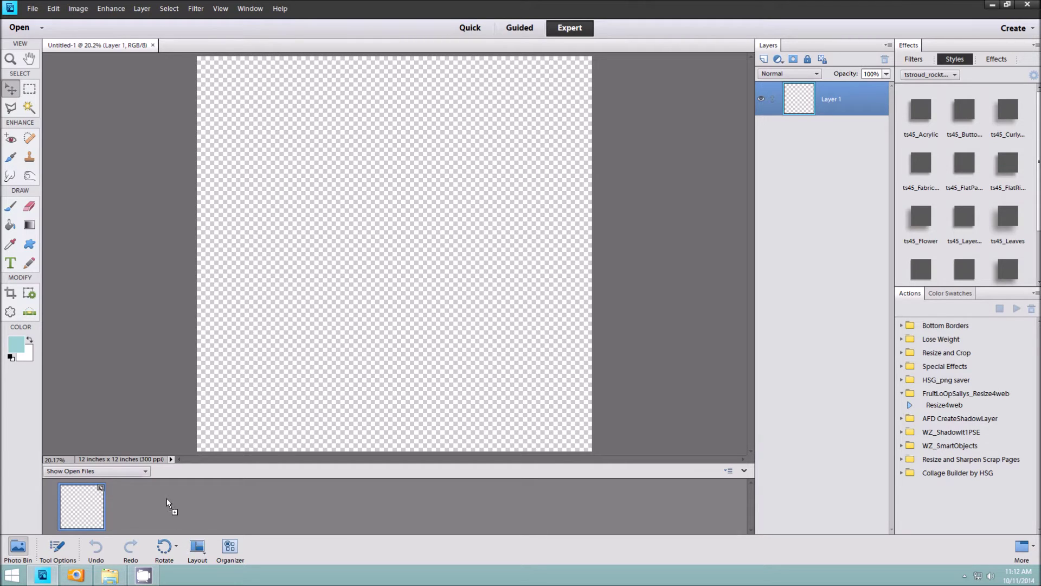
{"action": "left_click_drag", "start_coordinate": [167, 497], "coordinate": [167, 498]}
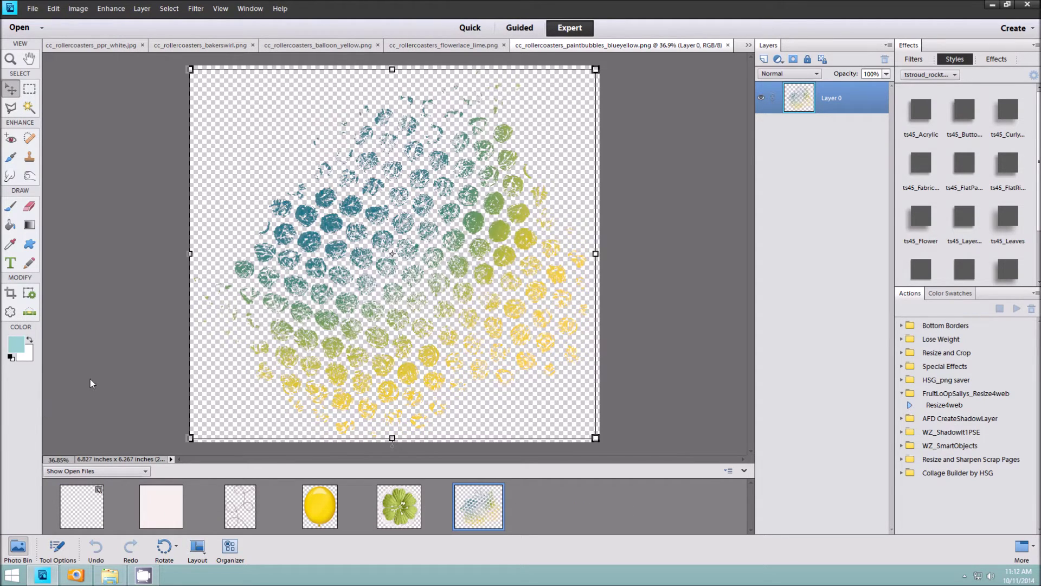
- View the white paper document, then switch back to the blank Untitled-1 page
{"action": "left_click", "coordinate": [157, 499]}
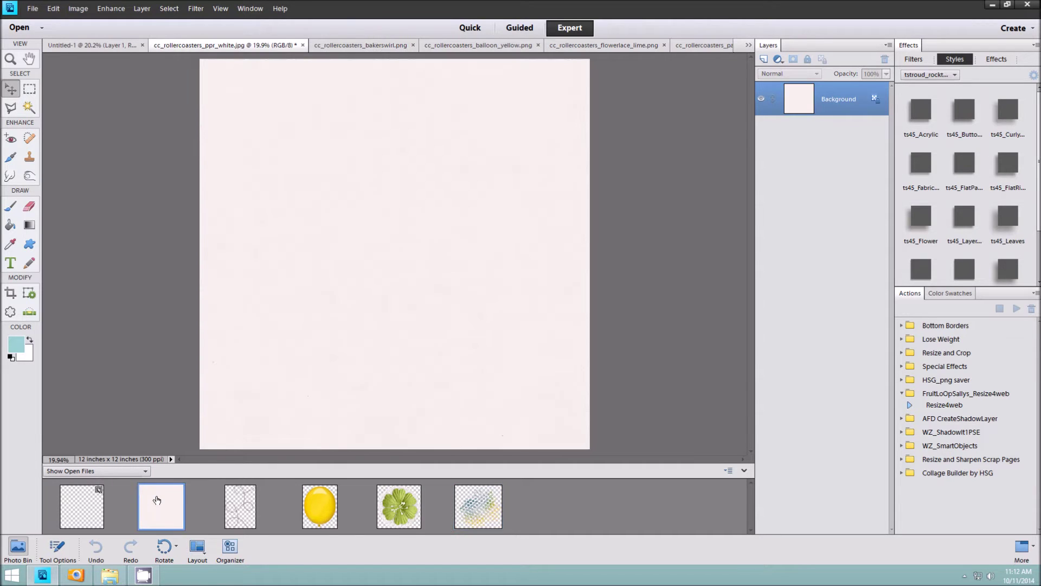
{"action": "left_click", "coordinate": [73, 496]}
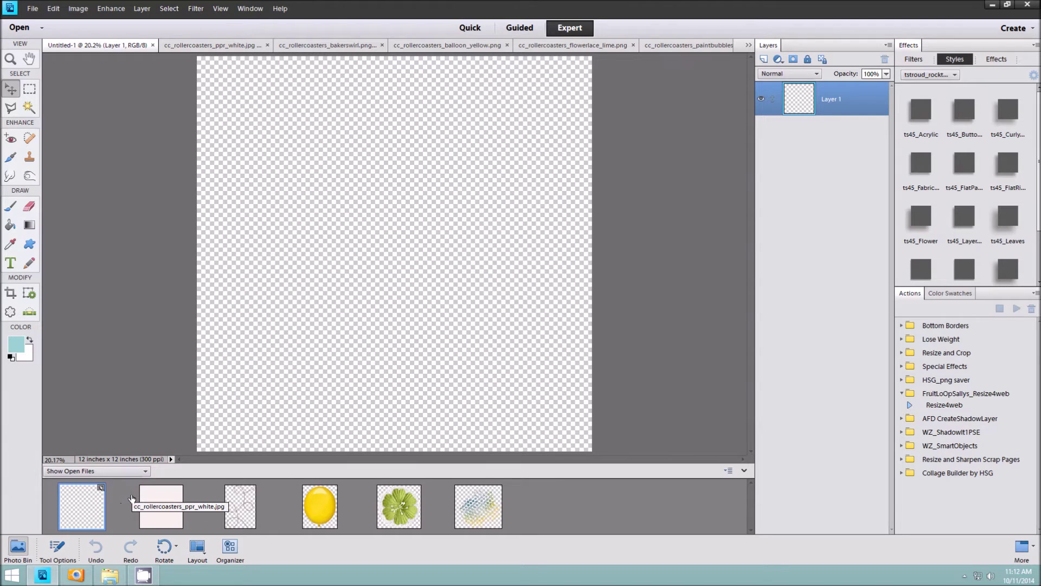
- Drag the white paper, twine swirl, yellow balloon and flower from the Photo Bin onto Untitled-1
{"action": "left_click_drag", "start_coordinate": [178, 501], "coordinate": [410, 252]}
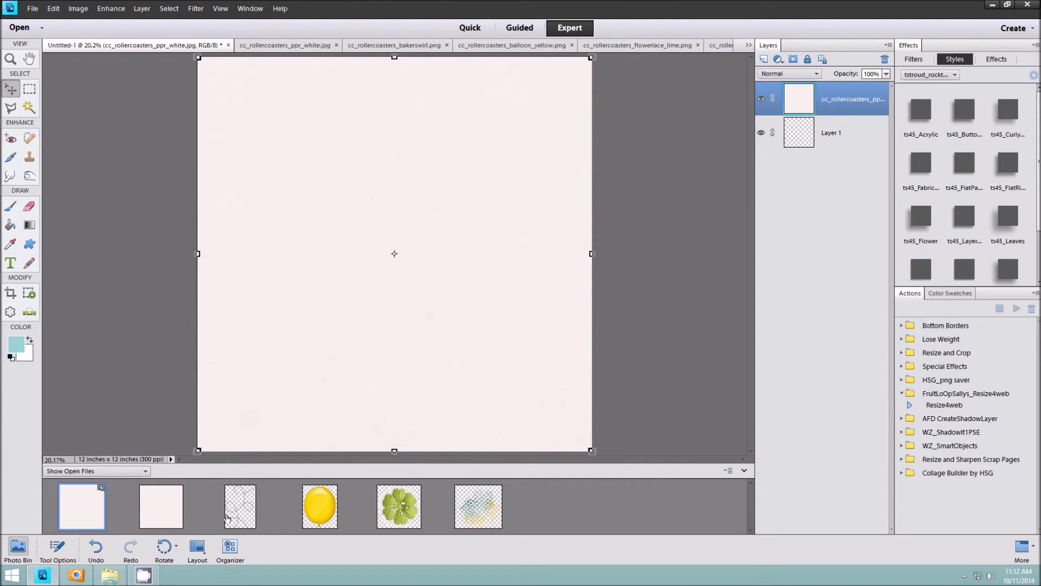
{"action": "left_click_drag", "start_coordinate": [239, 509], "coordinate": [360, 279]}
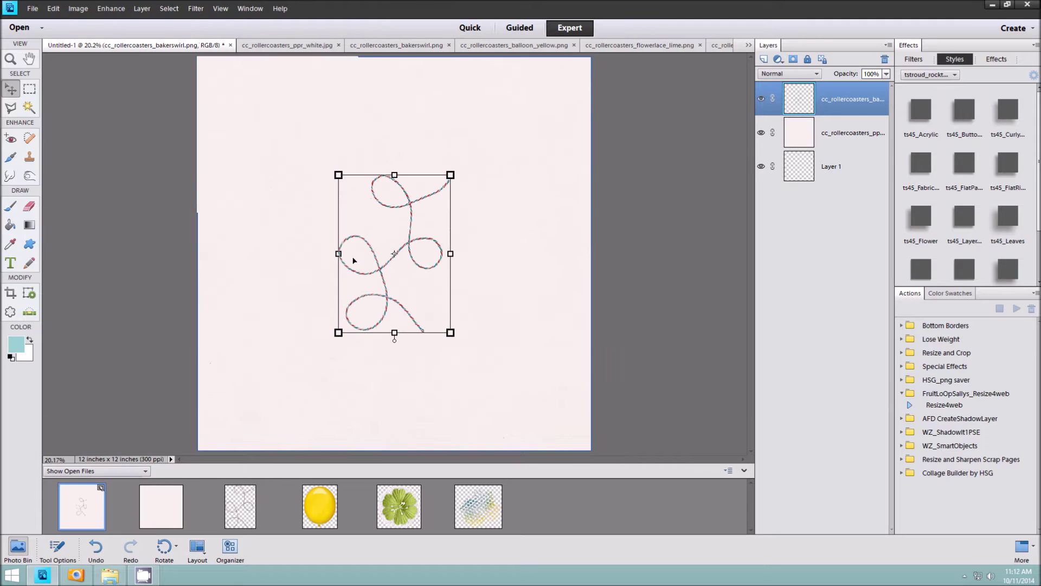
{"action": "left_click_drag", "start_coordinate": [313, 500], "coordinate": [309, 269]}
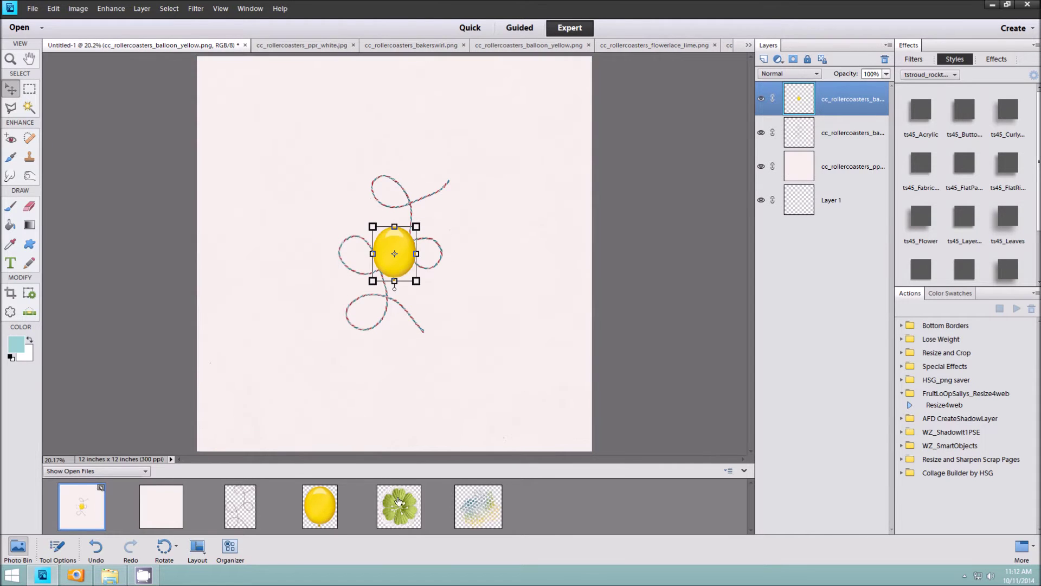
{"action": "left_click_drag", "start_coordinate": [399, 501], "coordinate": [385, 306]}
- Add the paint-bubbles splash, push its layer down the stack, and shift it up-right
{"action": "left_click_drag", "start_coordinate": [474, 511], "coordinate": [431, 320]}
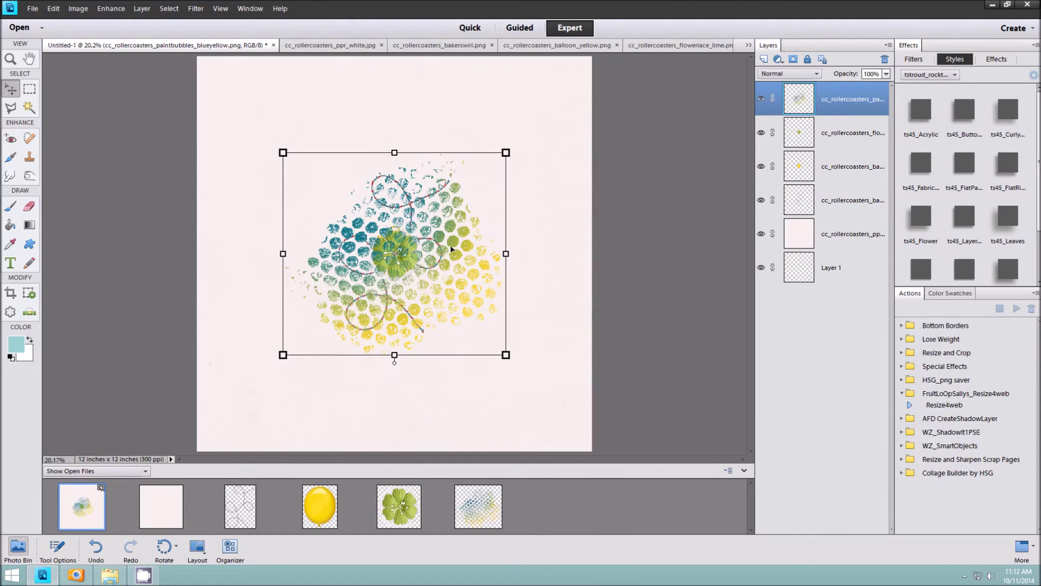
{"action": "mouse_move", "coordinate": [825, 107]}
{"action": "left_mouse_down"}
{"action": "mouse_move", "coordinate": [832, 228]}
{"action": "mouse_move", "coordinate": [833, 217]}
{"action": "left_mouse_up"}
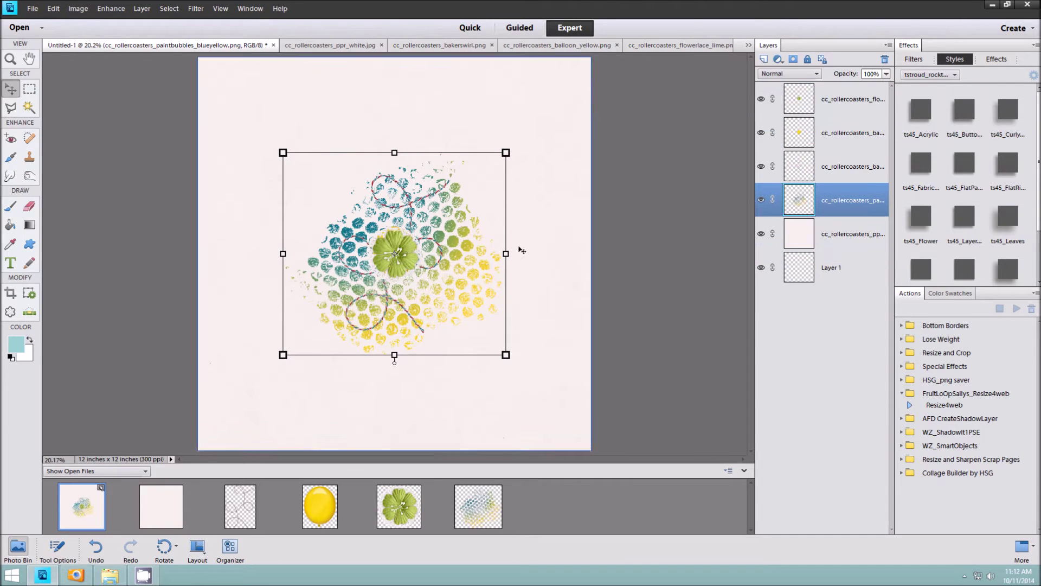
{"action": "left_click_drag", "start_coordinate": [454, 230], "coordinate": [522, 147]}
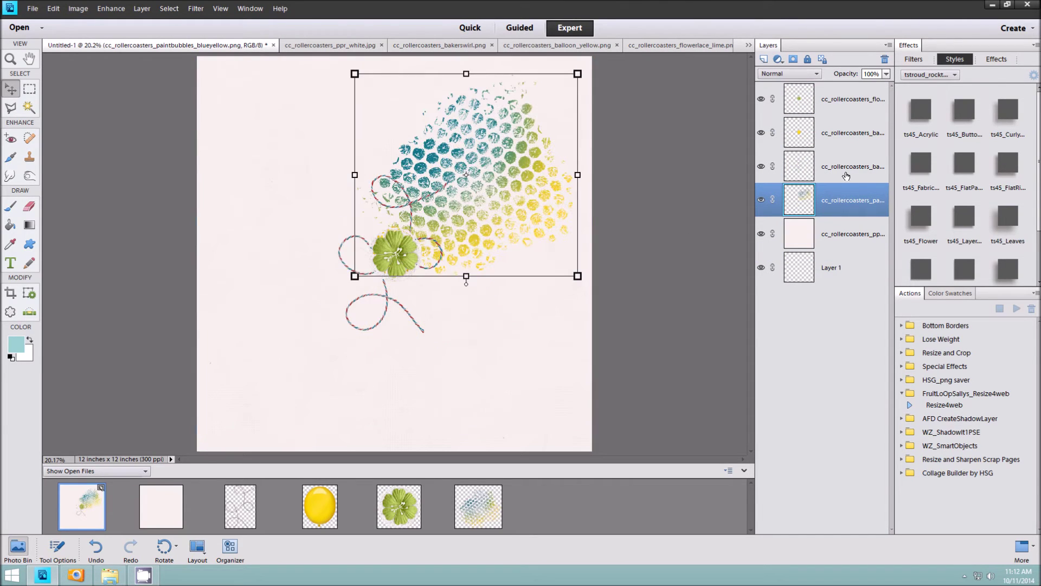
- Undo the accidental move of the pink background paper with Edit > Undo Move
{"action": "left_click", "coordinate": [413, 208]}
{"action": "left_click", "coordinate": [411, 208]}
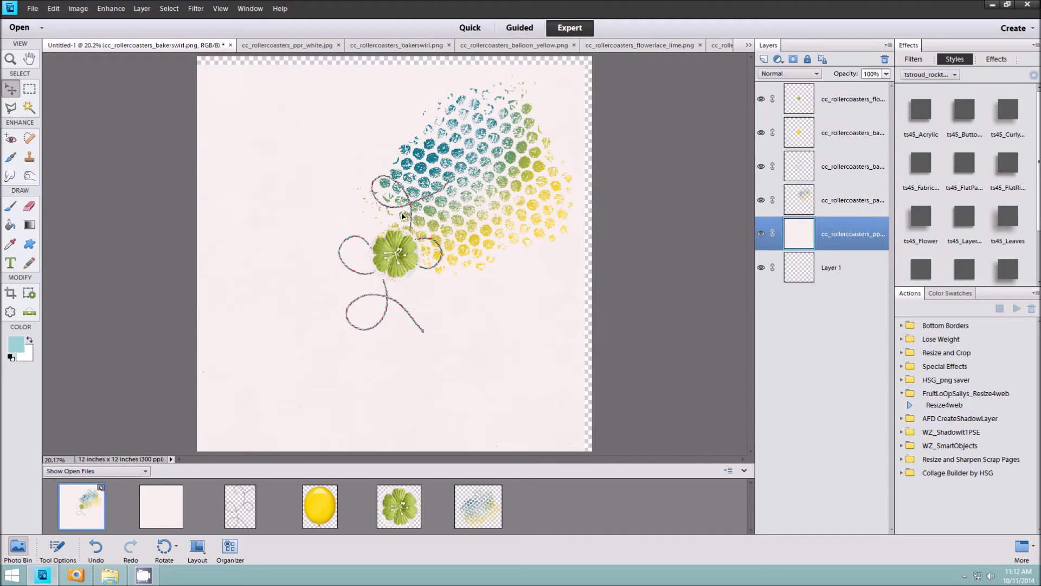
{"action": "left_click", "coordinate": [53, 8]}
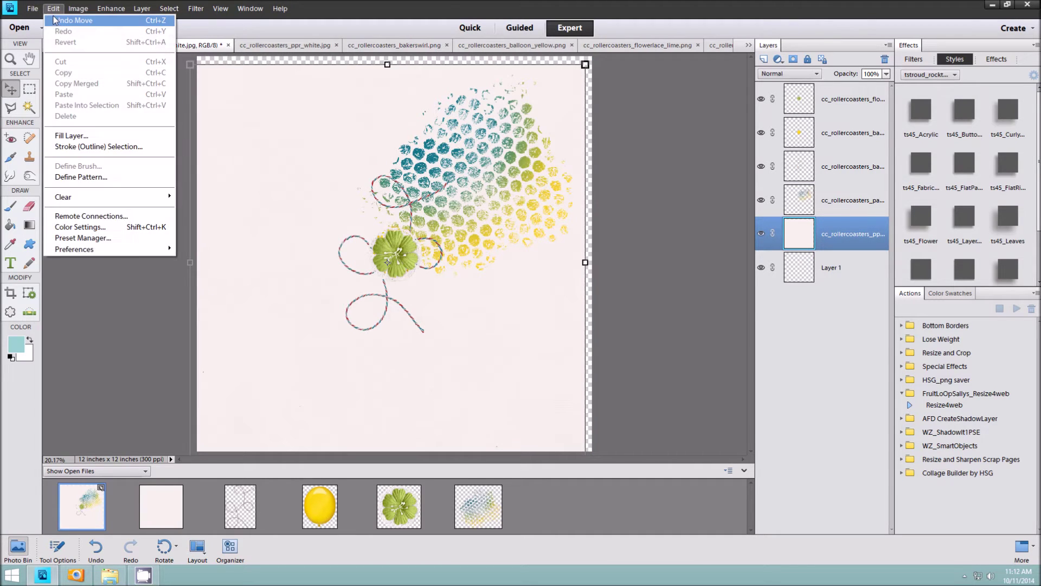
{"action": "left_click", "coordinate": [56, 19]}
- Move the swirl up-left and the flower down-right, then select the four top item layers
{"action": "left_click_drag", "start_coordinate": [414, 207], "coordinate": [349, 142]}
{"action": "left_click_drag", "start_coordinate": [396, 261], "coordinate": [496, 302]}
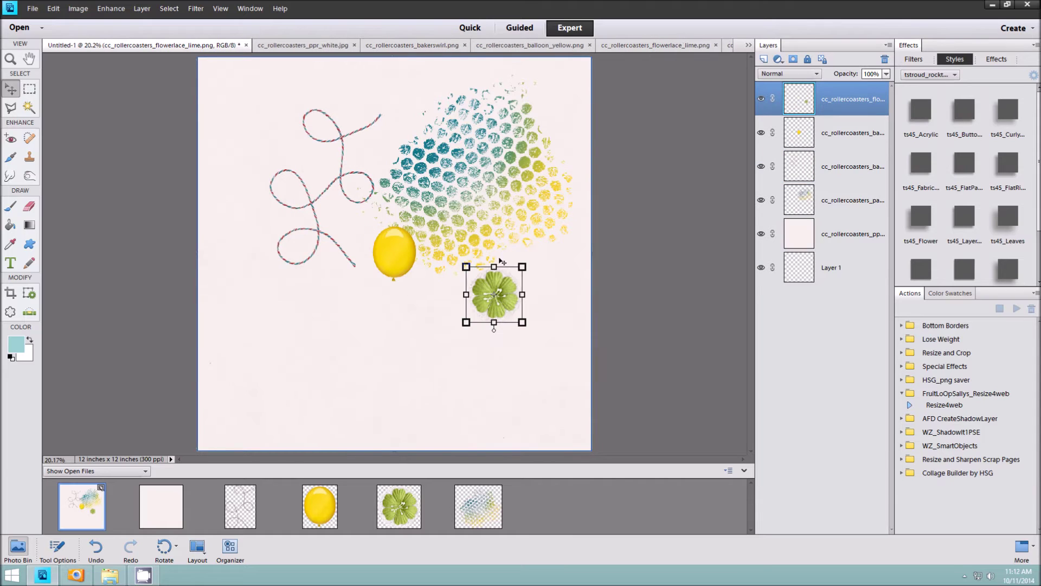
{"action": "left_click", "coordinate": [836, 202], "text": "shift"}
{"action": "right_click", "coordinate": [836, 201]}
- Delete the four item layers and close the other open kit files from the Photo Bin
{"action": "left_click", "coordinate": [868, 247]}
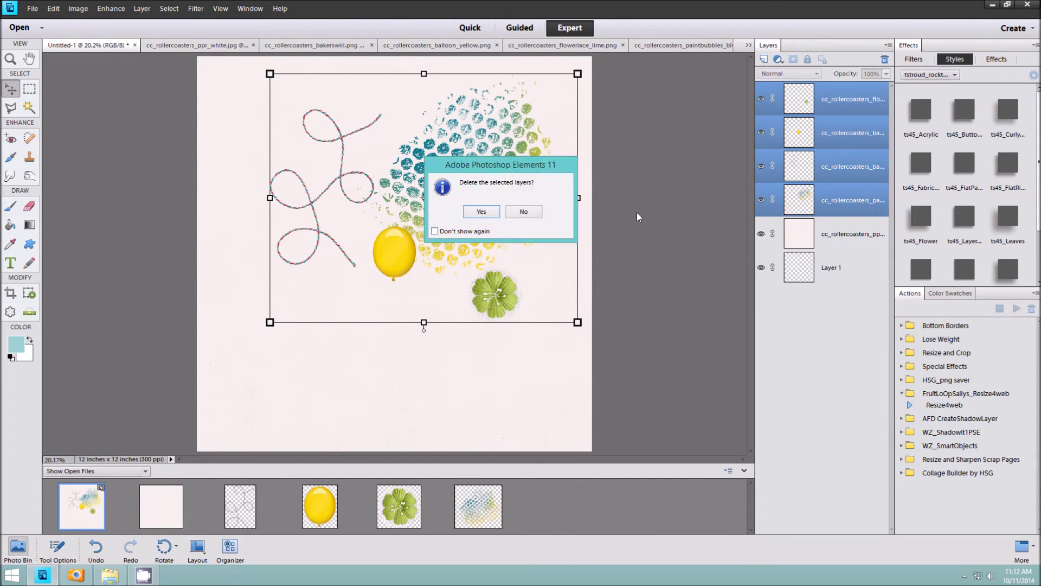
{"action": "left_click", "coordinate": [481, 211]}
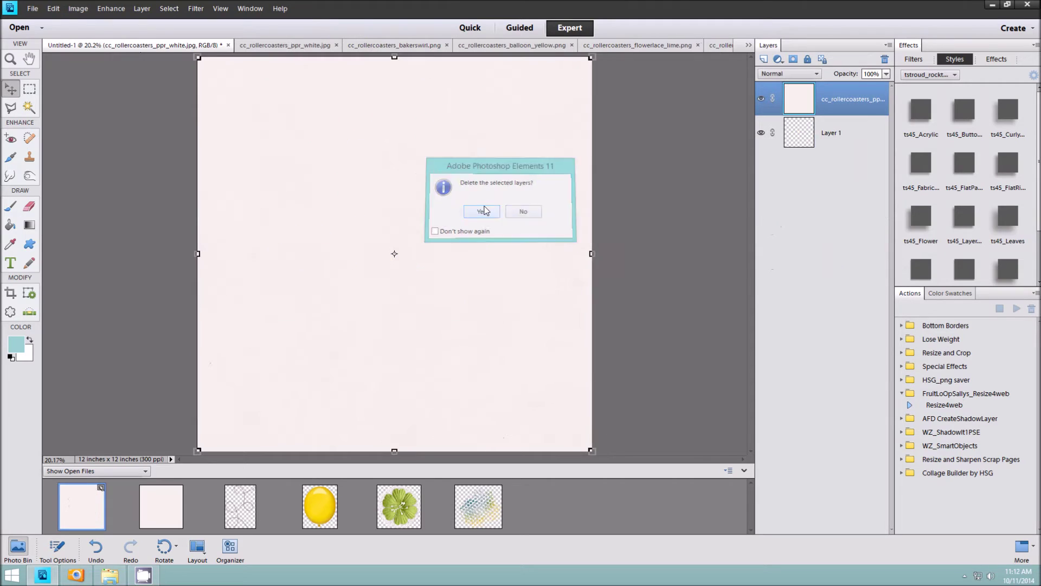
{"action": "left_click", "coordinate": [182, 518]}
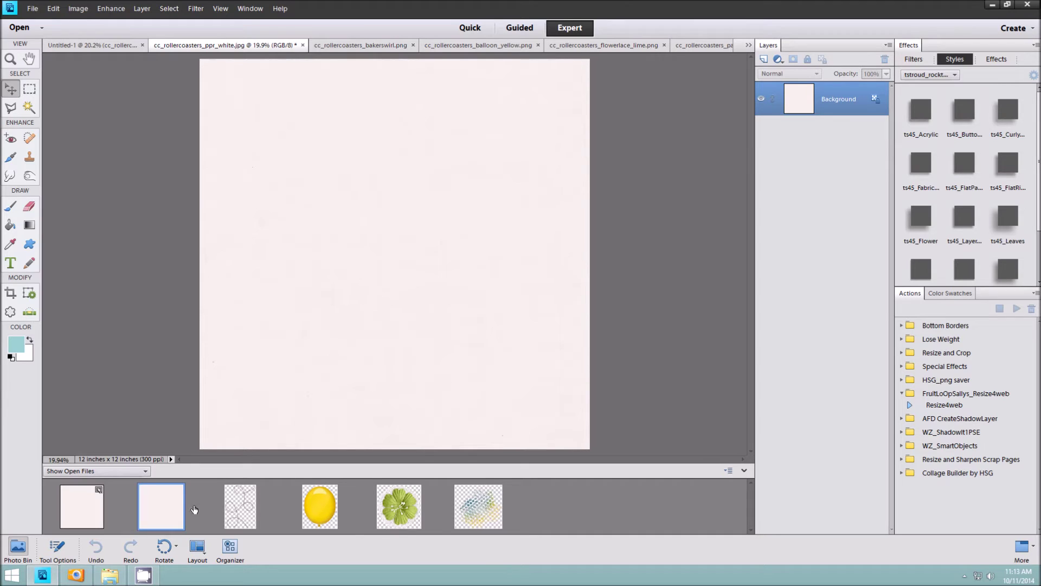
{"action": "right_click", "coordinate": [492, 502]}
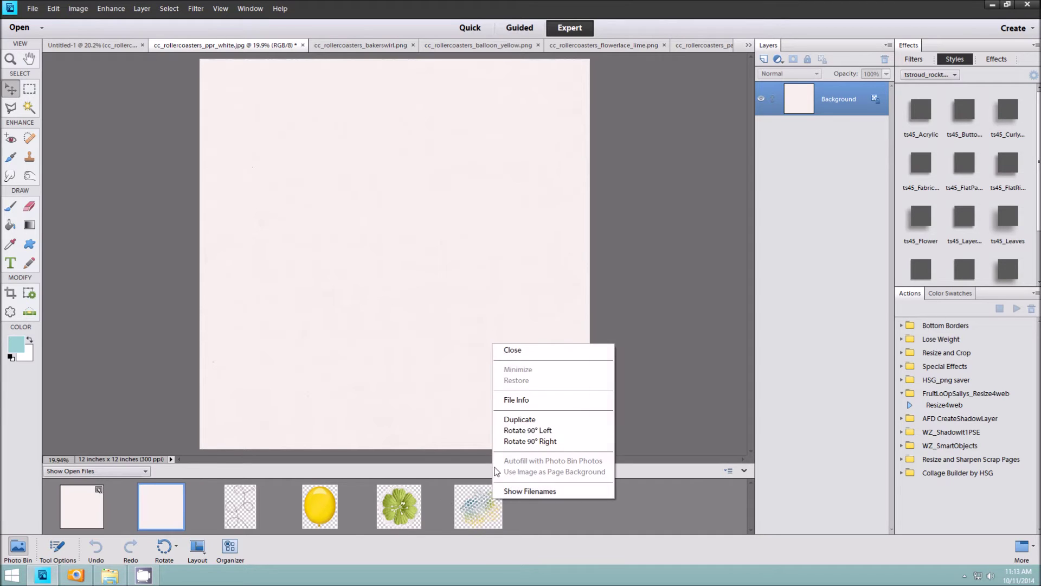
{"action": "left_click", "coordinate": [522, 353]}
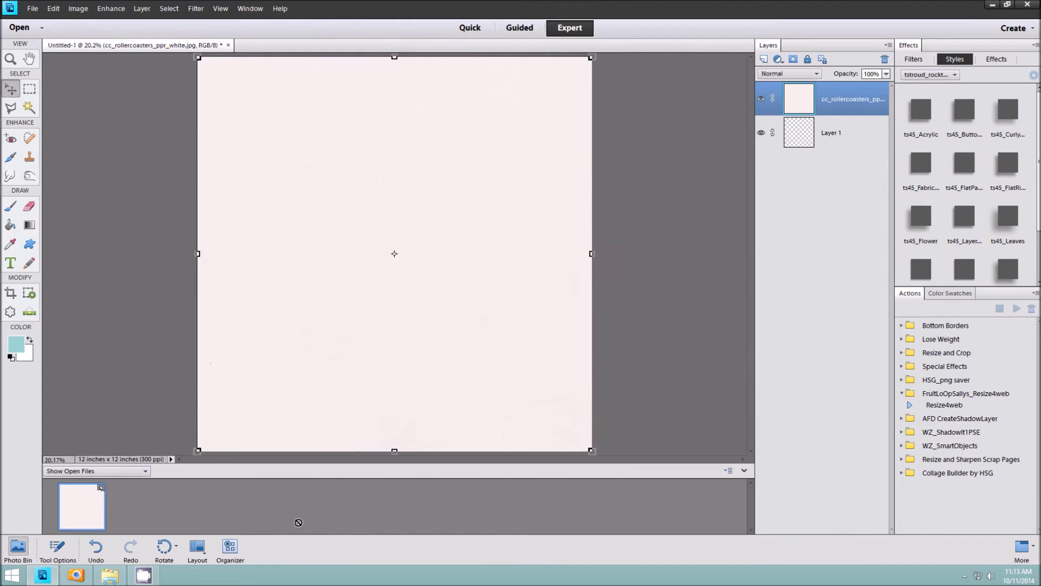
- Delete the remaining paper layer and confirm the prompt
{"action": "right_click", "coordinate": [849, 98]}
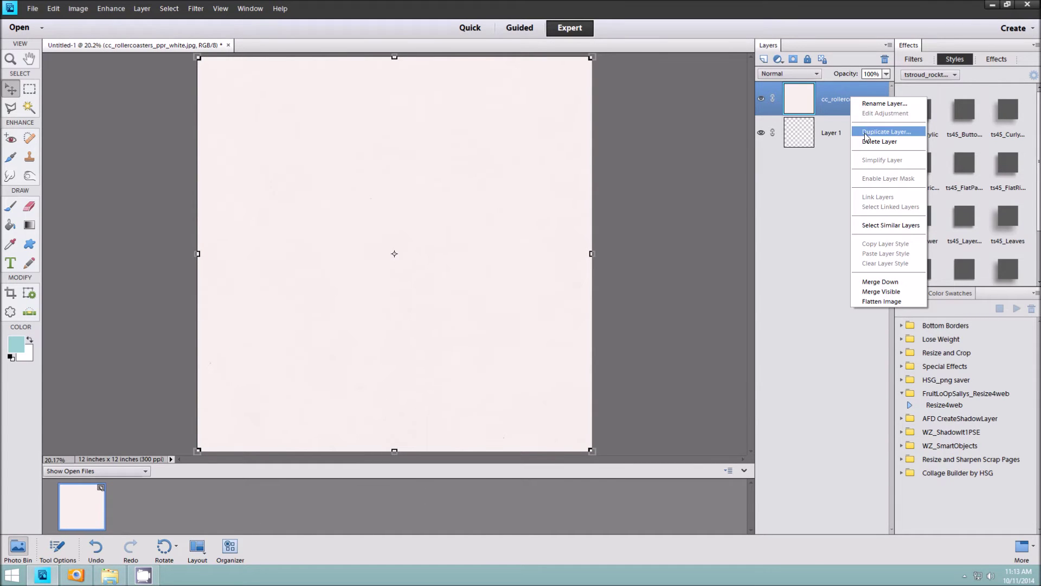
{"action": "left_click", "coordinate": [868, 141]}
{"action": "left_click", "coordinate": [477, 212]}
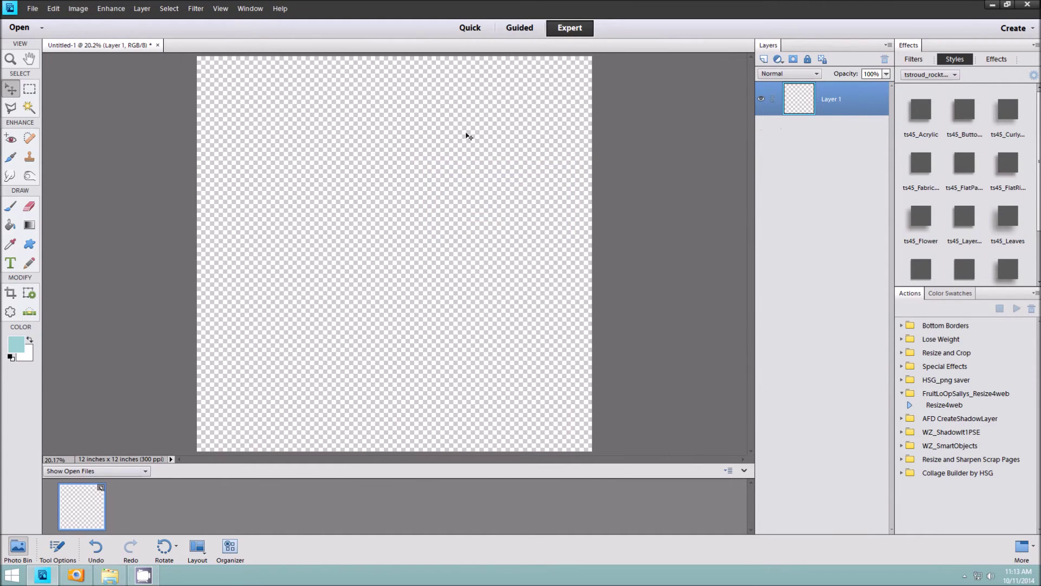
- In File Explorer, select the blue balloon, white button, kanzashi flower and aqua mini flower
{"action": "left_click", "coordinate": [117, 577]}
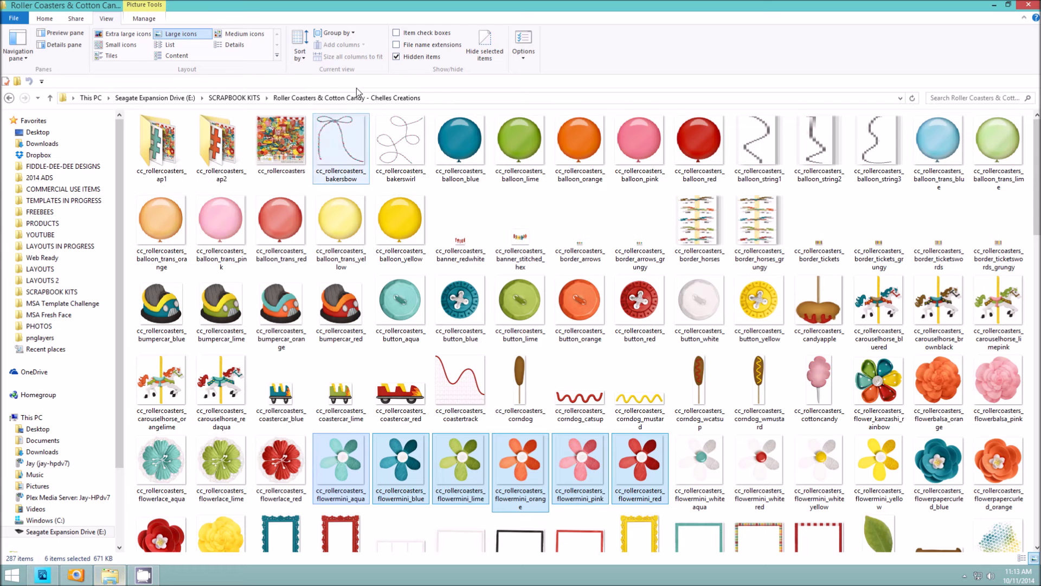
{"action": "left_click", "coordinate": [475, 156]}
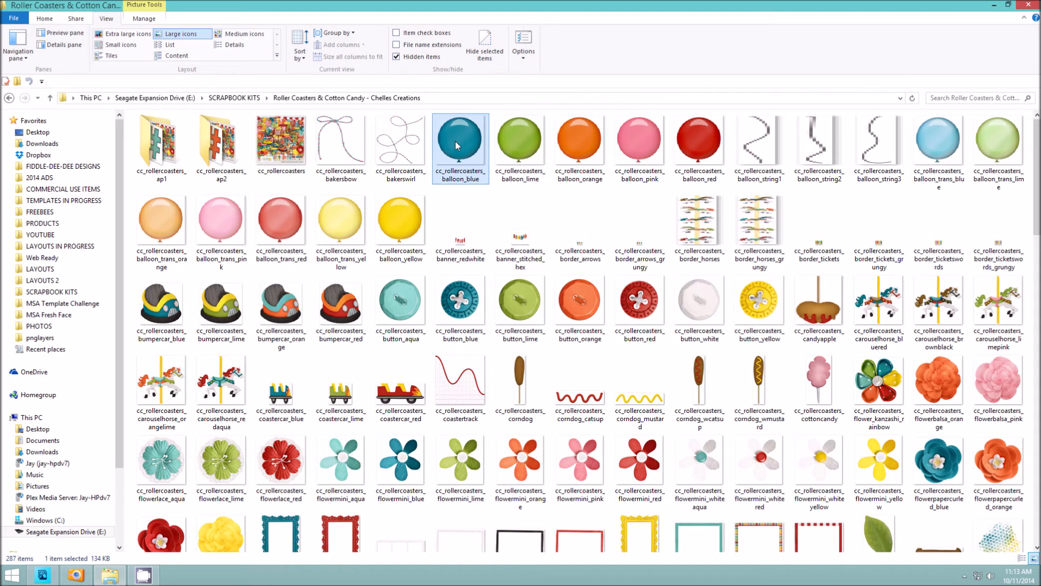
{"action": "left_click", "coordinate": [703, 315], "text": "ctrl"}
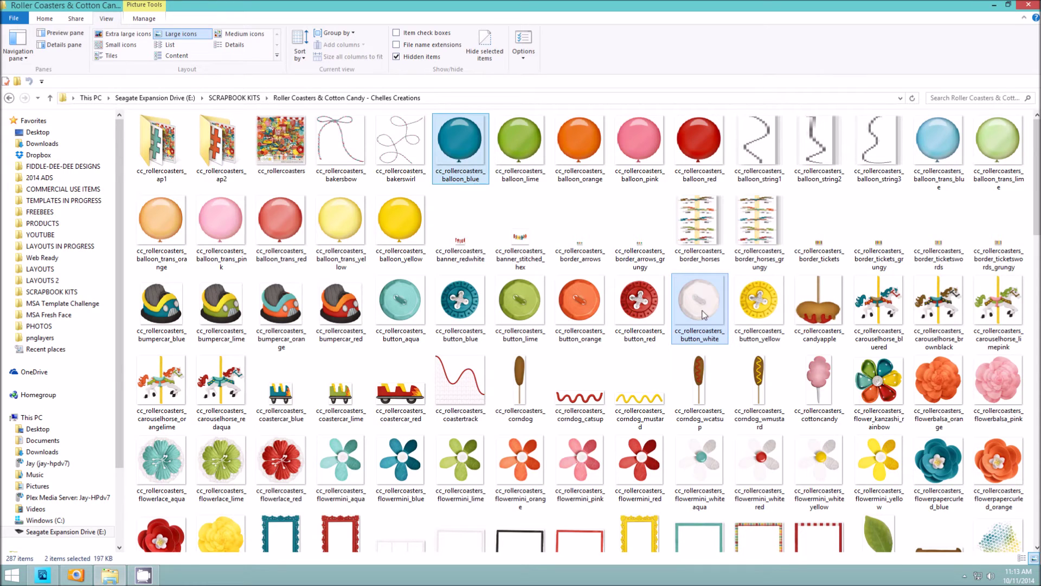
{"action": "left_click", "coordinate": [865, 389], "text": "ctrl"}
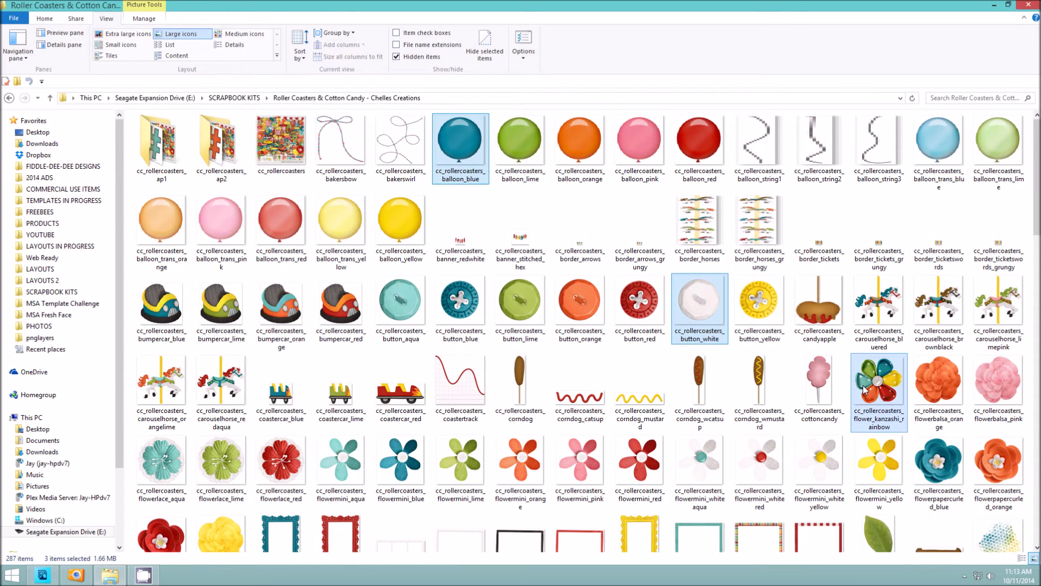
{"action": "left_click", "coordinate": [350, 472], "text": "ctrl"}
- Add another kit item, the striped canvas frame and ppr_splash, then drag all eight toward Elements
{"action": "scroll", "coordinate": [353, 326], "scroll_direction": "down", "scroll_amount": 5}
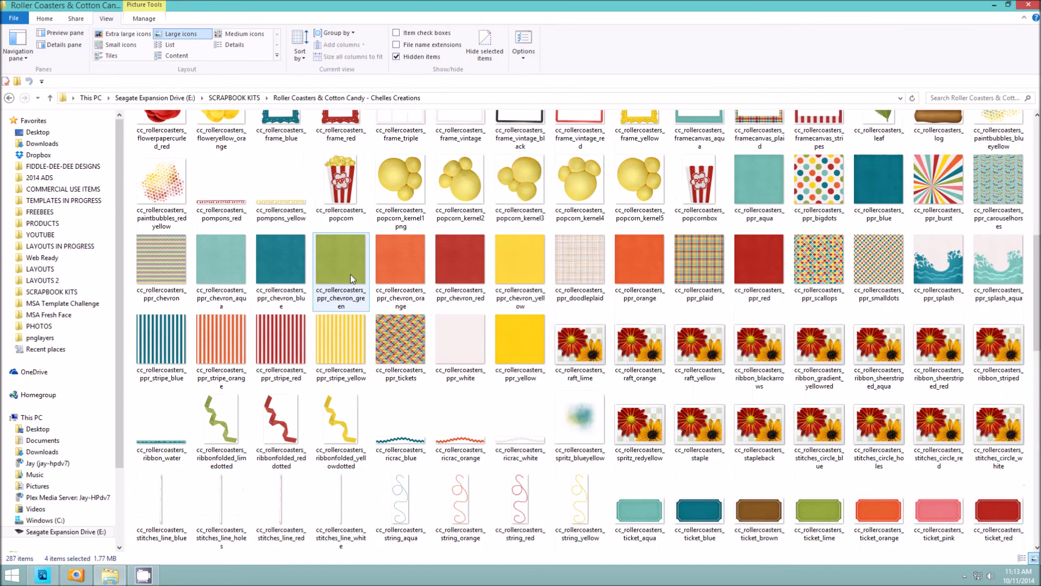
{"action": "scroll", "coordinate": [520, 261], "scroll_direction": "up", "scroll_amount": 3}
{"action": "left_click", "coordinate": [523, 251], "text": "ctrl"}
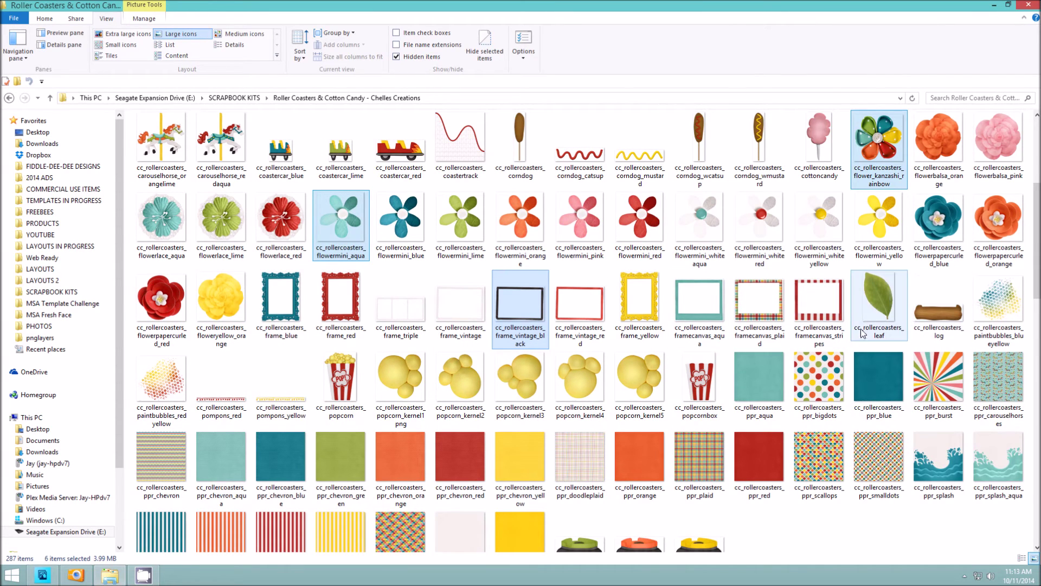
{"action": "left_click", "coordinate": [823, 336], "text": "ctrl"}
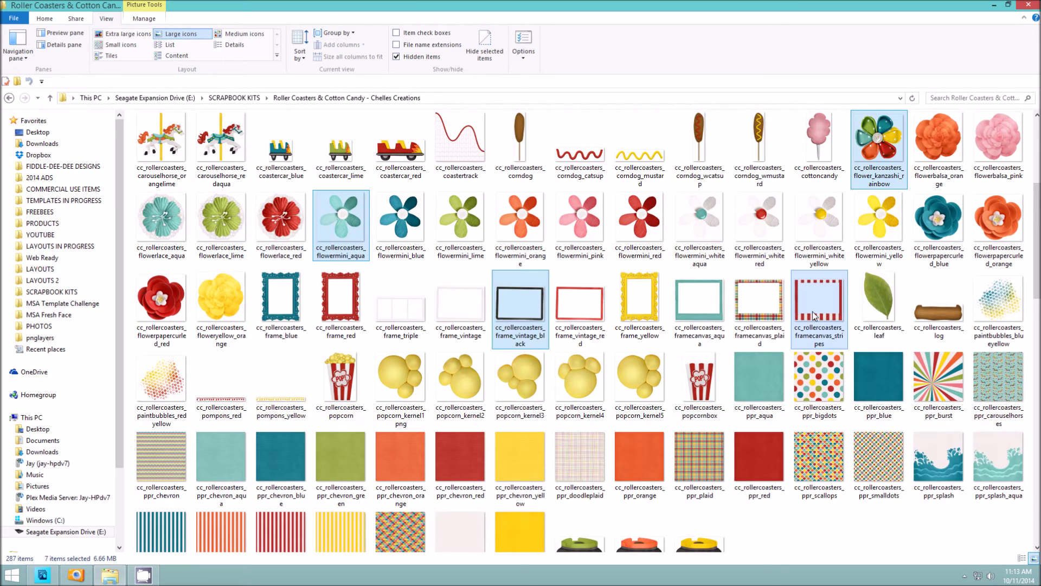
{"action": "left_click", "coordinate": [949, 473], "text": "ctrl"}
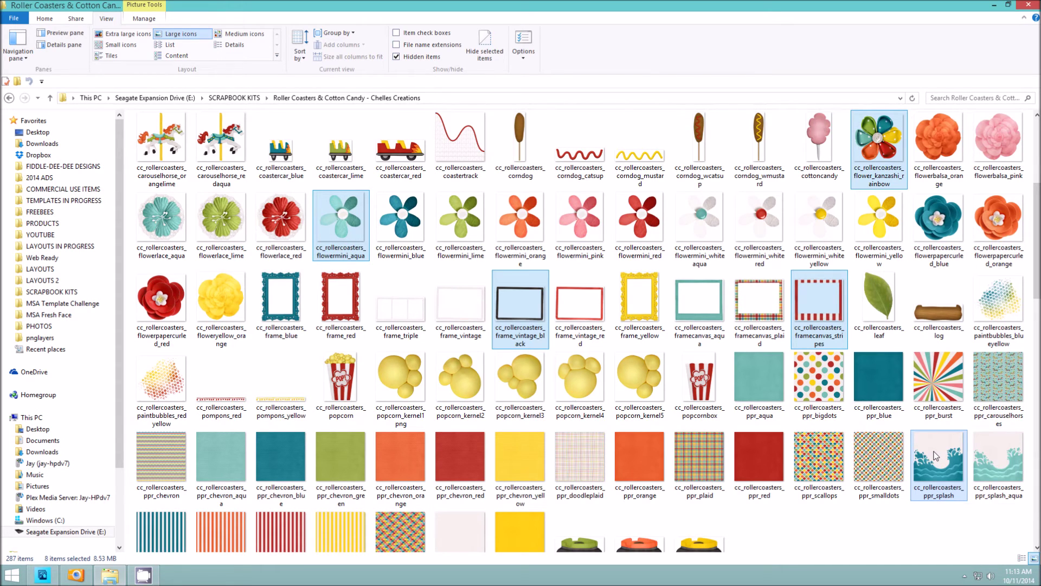
{"action": "left_click_drag", "start_coordinate": [935, 455], "coordinate": [47, 579]}
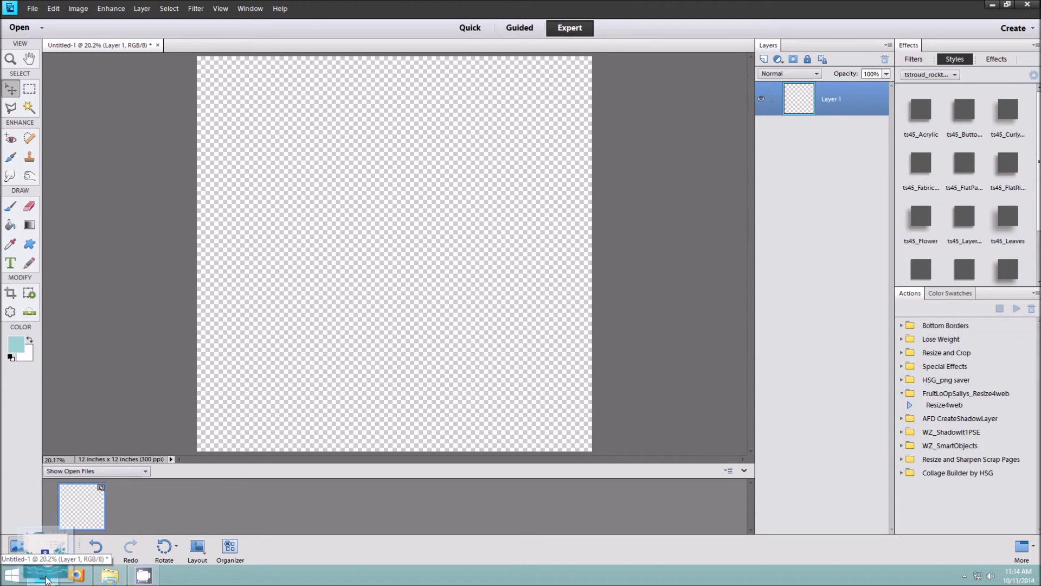
- Drop the eight kit files into Elements so they open in the Photo Bin
{"action": "left_click_drag", "start_coordinate": [47, 579], "coordinate": [171, 551]}
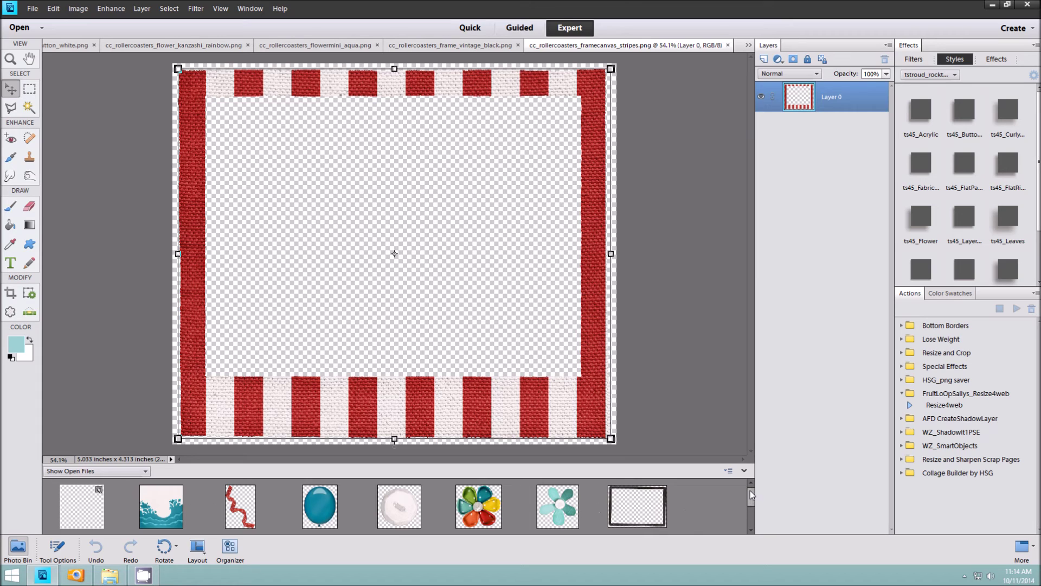
{"action": "mouse_move", "coordinate": [752, 497]}
{"action": "left_mouse_down"}
{"action": "mouse_move", "coordinate": [754, 529]}
{"action": "mouse_move", "coordinate": [755, 490]}
{"action": "left_mouse_up"}
- Drag ppr_splash onto the Untitled-1 canvas, then close the standalone ppr_splash file
{"action": "left_click", "coordinate": [82, 506]}
{"action": "left_click_drag", "start_coordinate": [161, 506], "coordinate": [403, 275]}
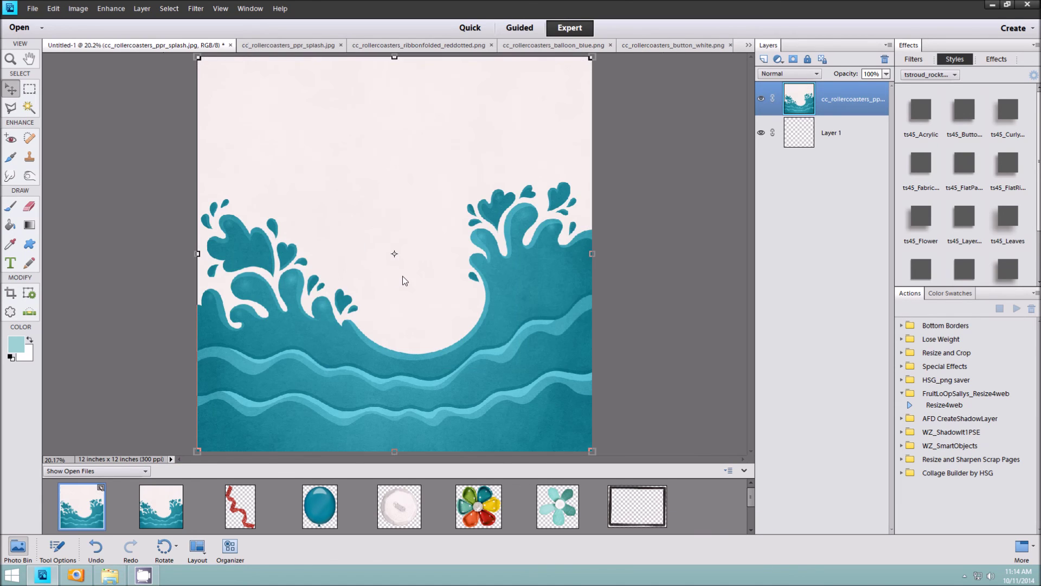
{"action": "right_click", "coordinate": [164, 503]}
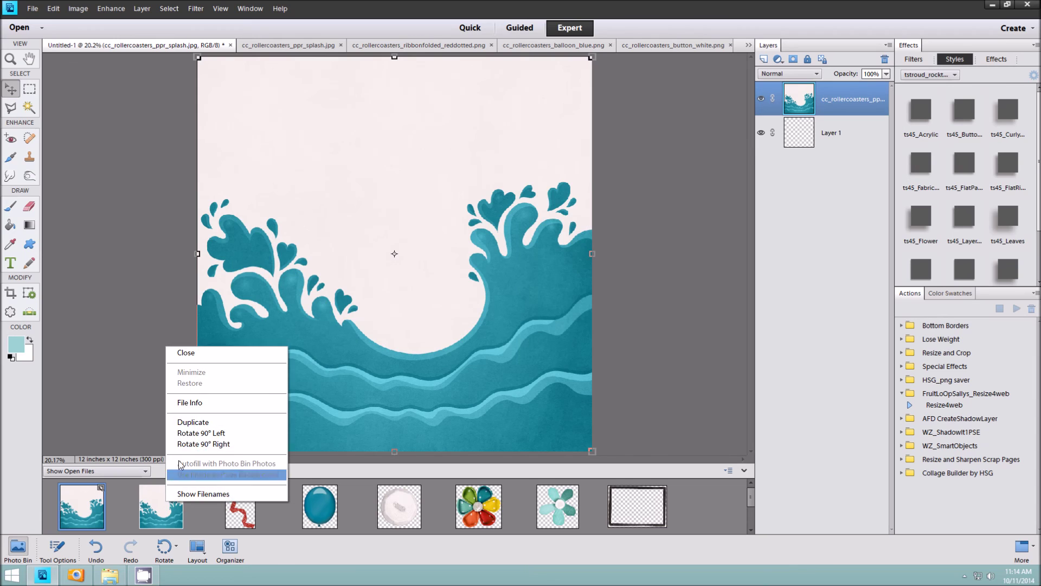
{"action": "left_click", "coordinate": [186, 353]}
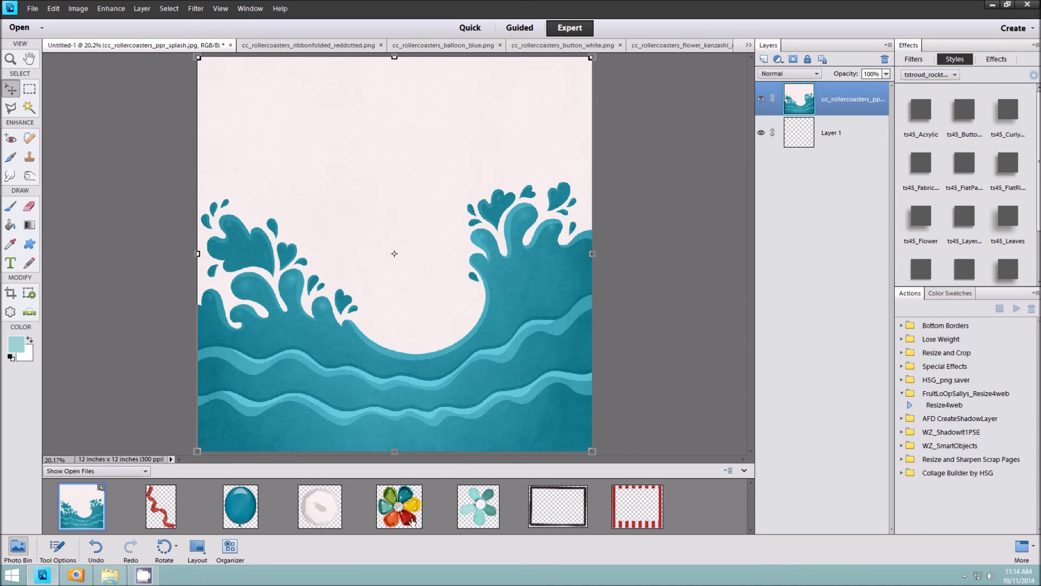